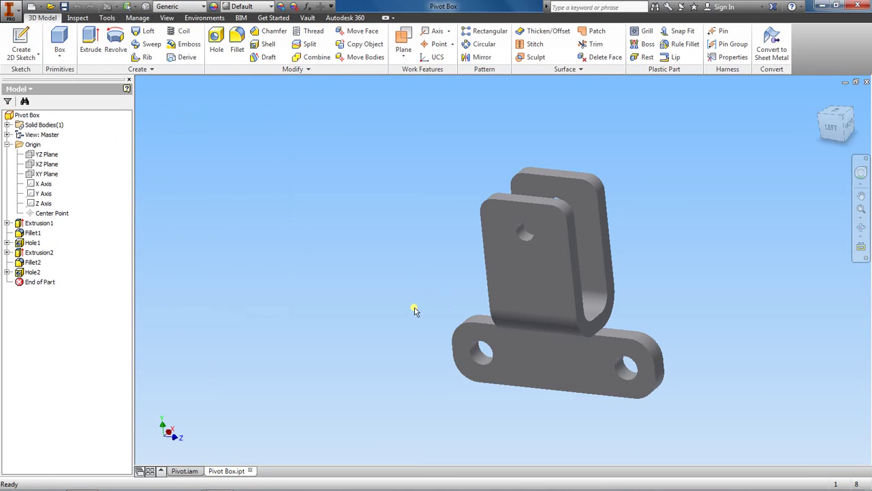
Step: Switch to Pivot.iam and zoom, pan and orbit to inspect the Post Handle on the pivot box
click(185, 470)
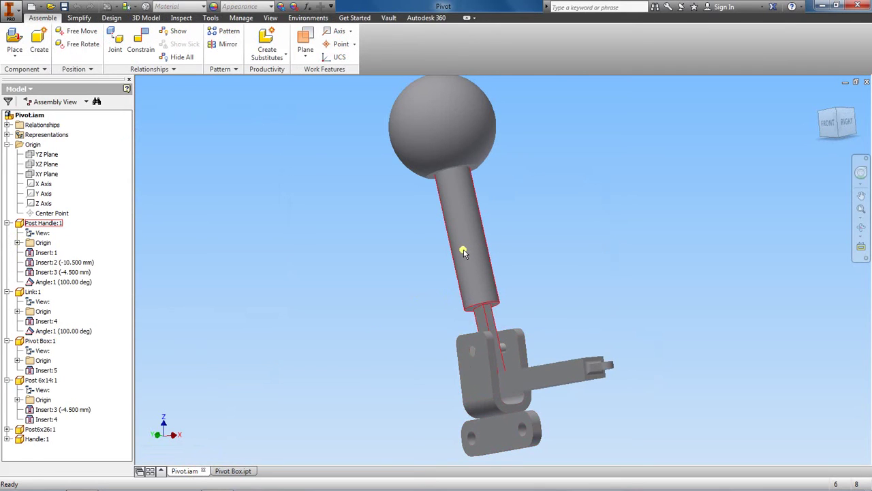
scroll(463, 253, up, 5)
scroll(461, 252, down, 4)
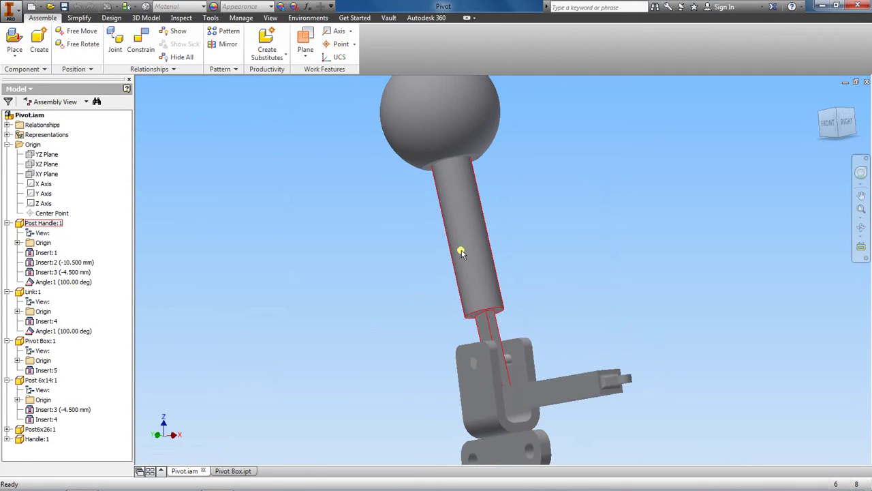
scroll(461, 252, up, 3)
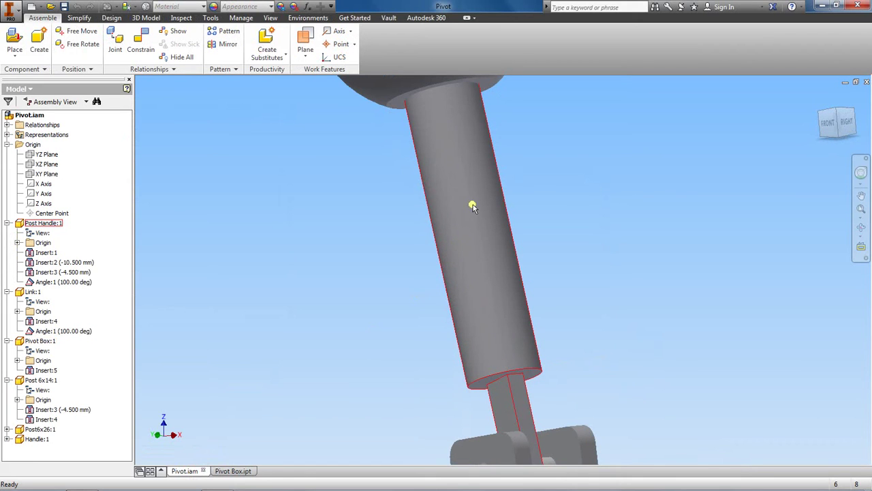
scroll(516, 388, down, 2)
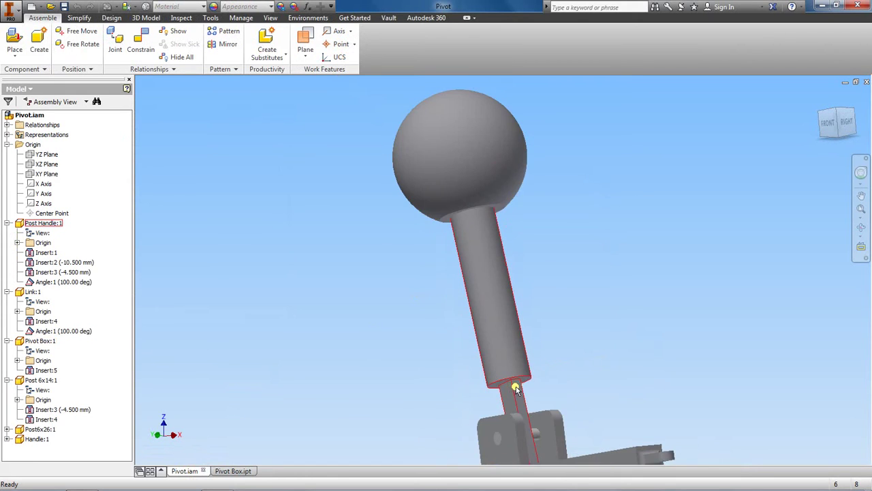
scroll(512, 387, up, 2)
scroll(512, 399, down, 2)
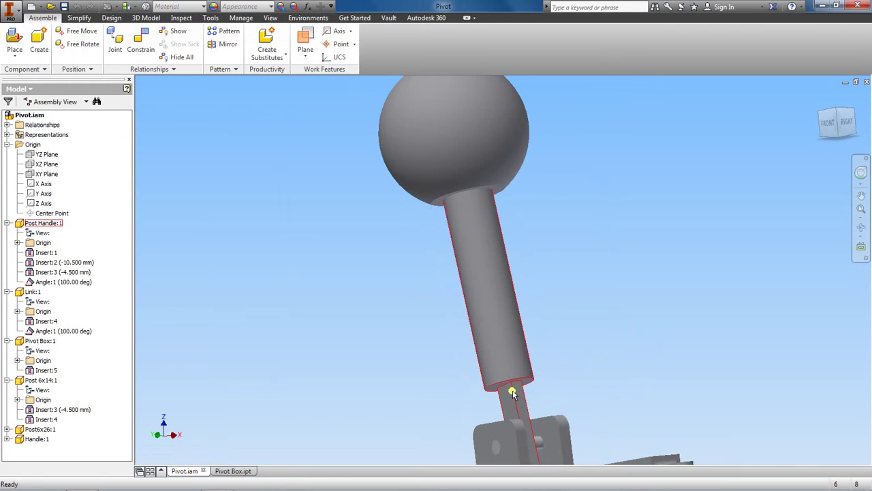
middle_drag(547, 415, 523, 297)
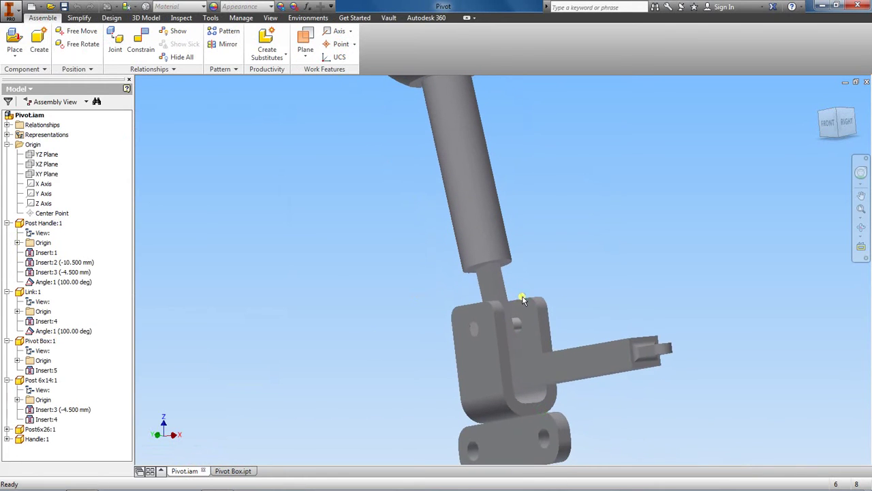
drag(793, 129, 761, 197)
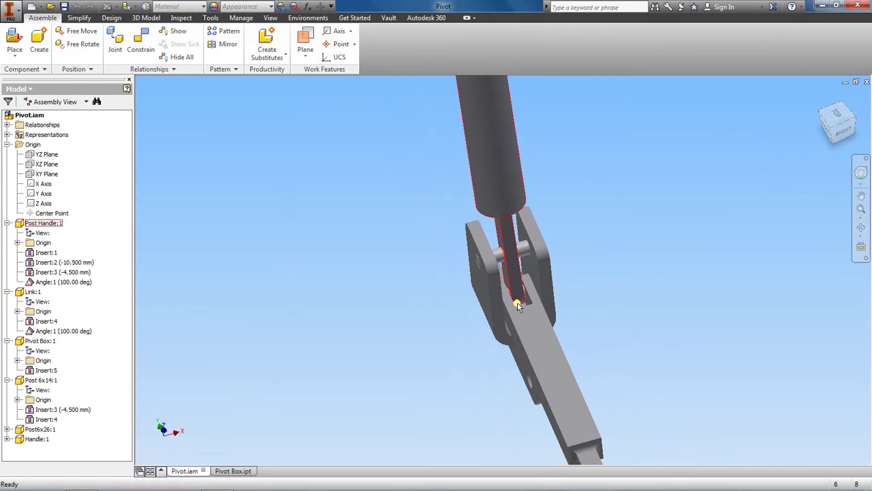
scroll(615, 263, down, 2)
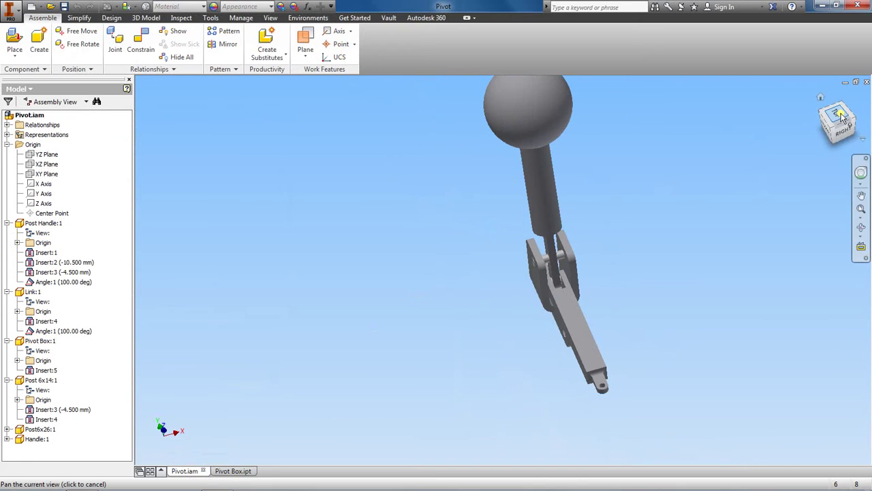
mouse_move(555, 229)
shift+middle_down()
mouse_move(681, 306)
mouse_move(823, 413)
mouse_move(771, 261)
mouse_move(695, 177)
mouse_move(657, 257)
shift+middle_up()
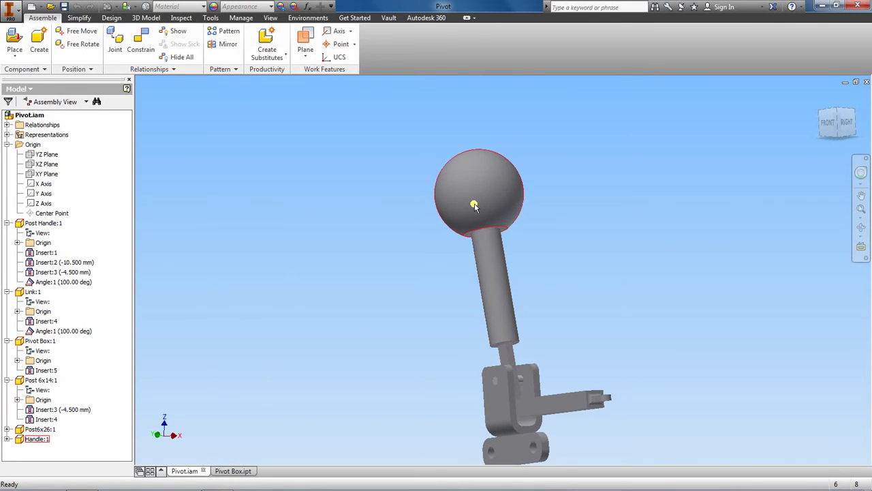
Step: Create a new part from the Metric Standard (mm).ipt template
click(13, 8)
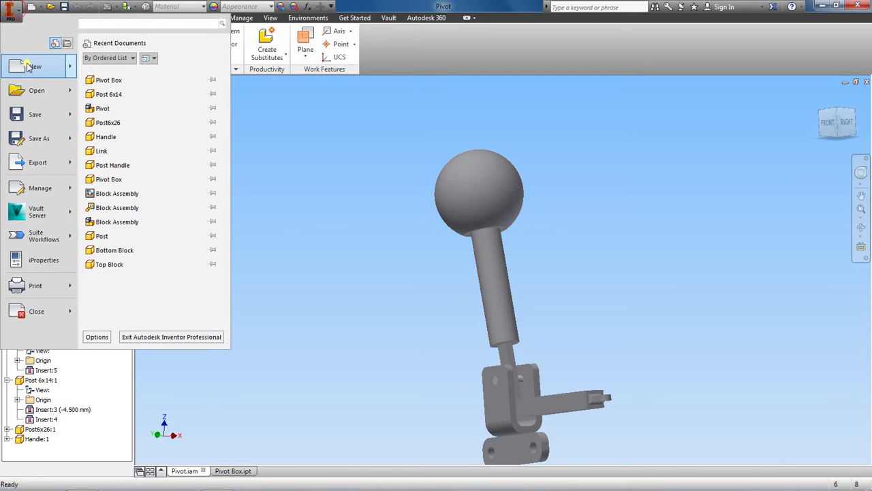
mouse_move(29, 66)
click(142, 79)
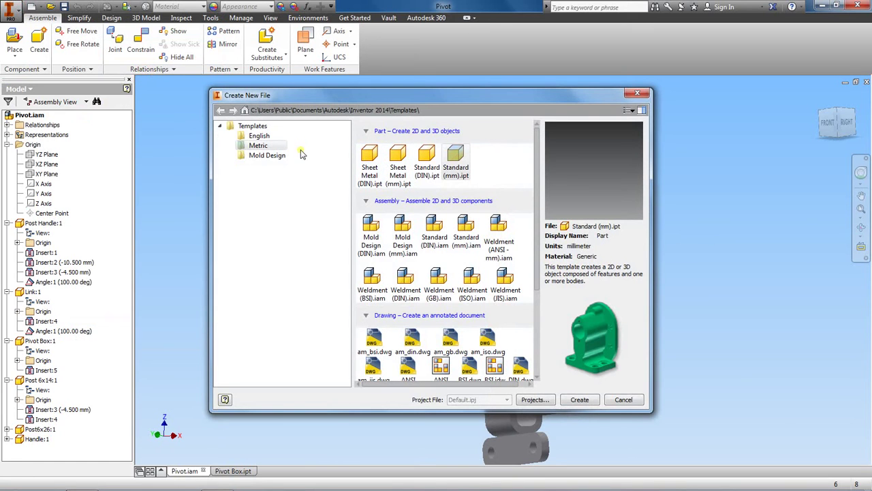
click(574, 398)
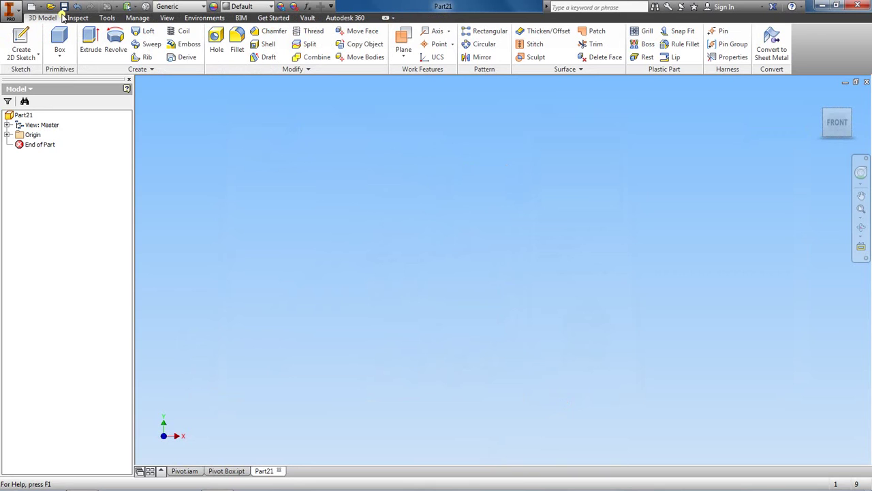
Step: On the XY plane, sketch a 20 mm diameter circle centred on the origin
click(21, 35)
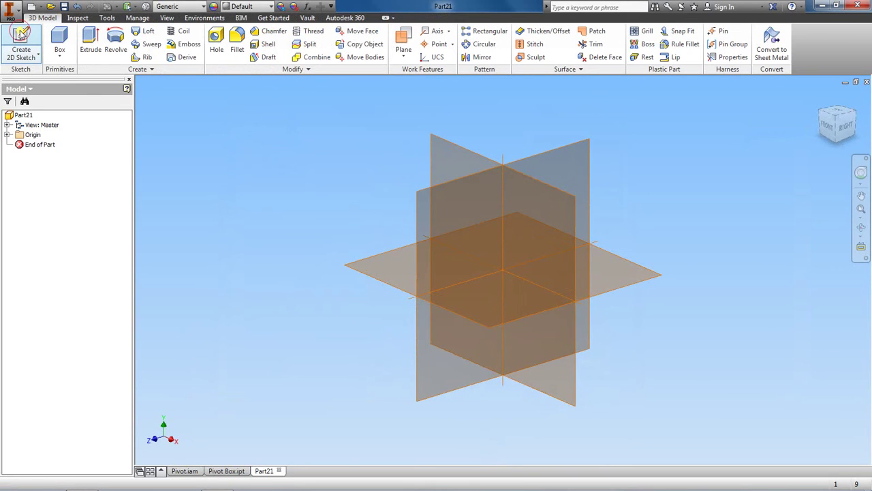
click(449, 158)
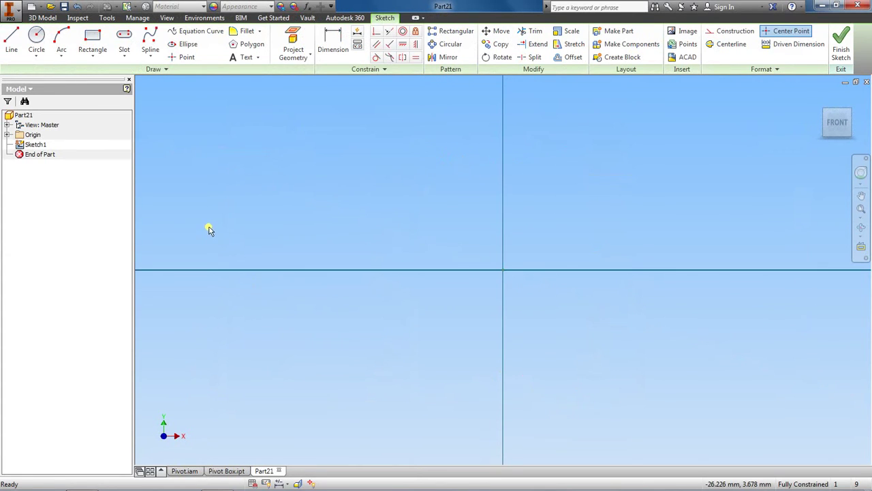
click(36, 40)
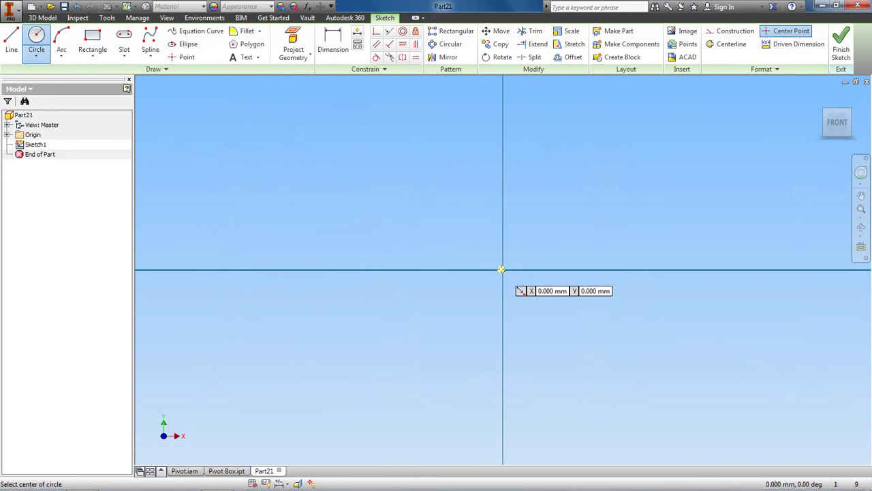
click(502, 270)
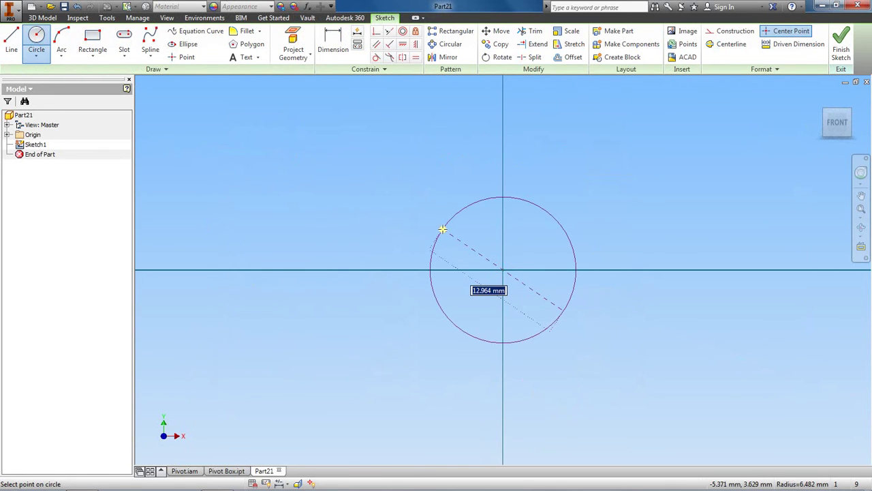
text(20)
key(Return)
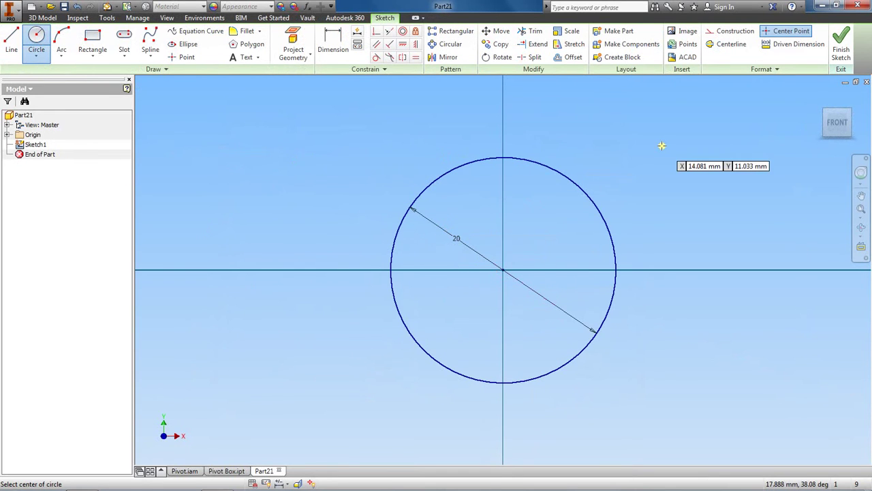
right_click(705, 145)
click(707, 144)
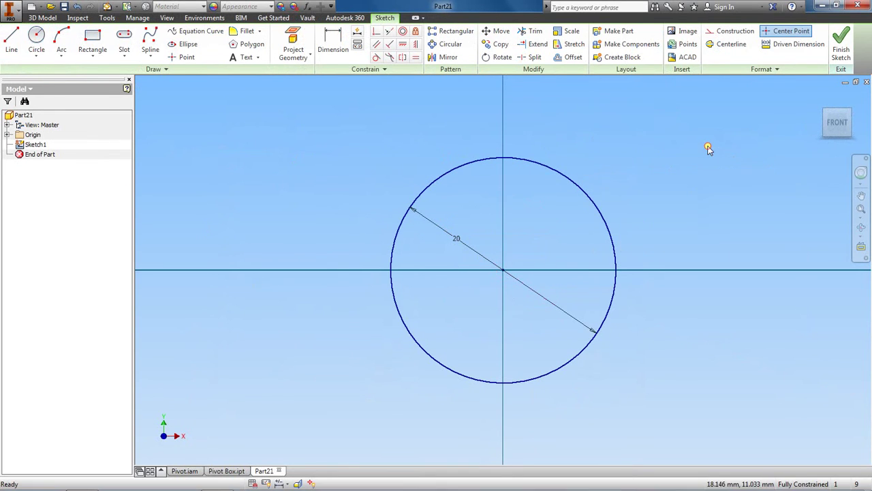
Step: Finish the sketch and extrude the 20 mm circle 80 mm into a solid cylinder
click(834, 59)
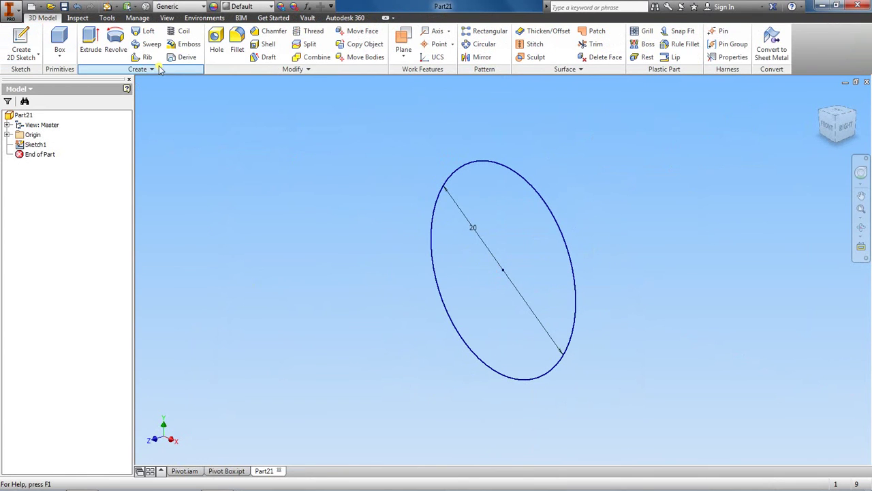
click(91, 41)
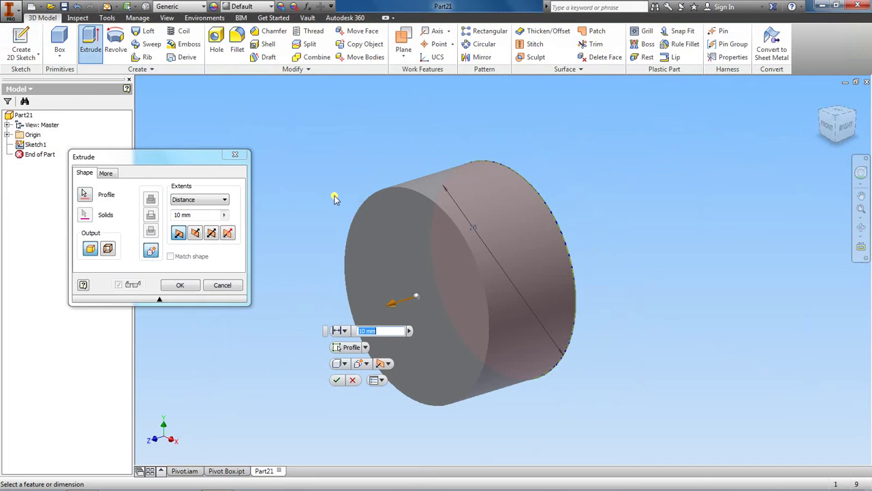
text(80)
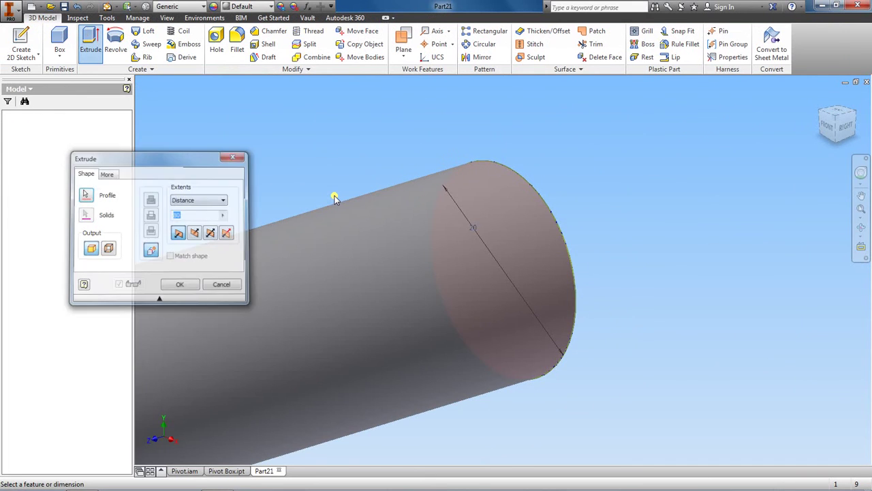
key(Return)
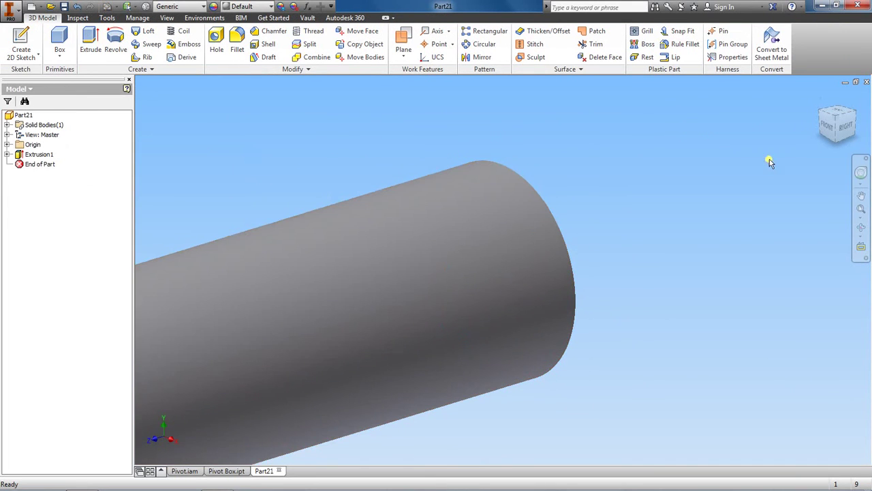
click(819, 99)
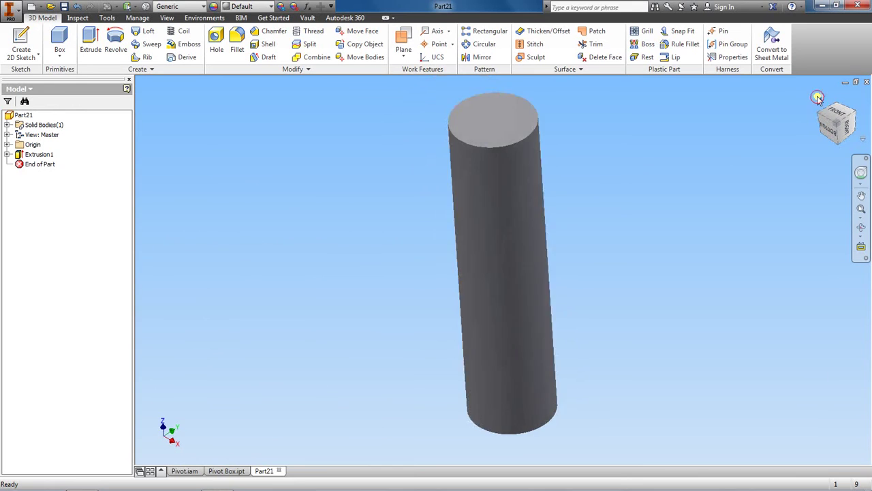
mouse_move(819, 99)
mouse_down()
mouse_move(817, 127)
mouse_move(715, 153)
mouse_up()
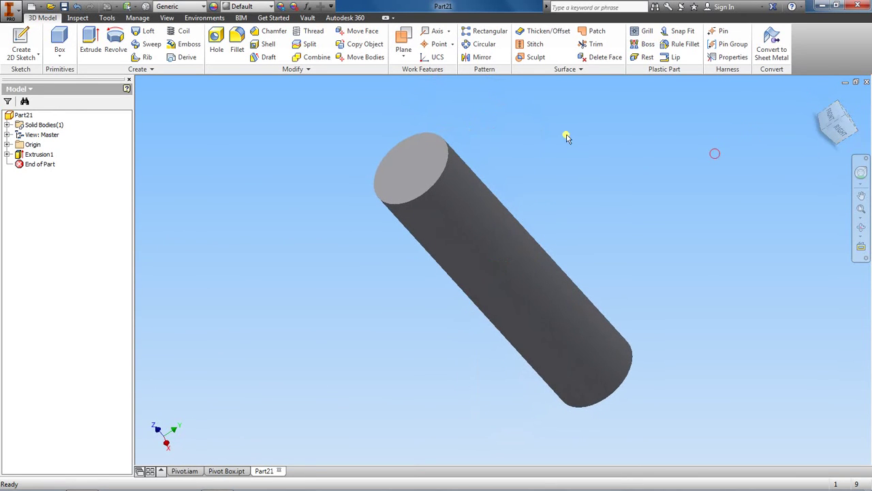
Step: On the cylinder's end face, sketch a centred 12 mm diameter circle and finish the sketch
right_click(407, 177)
click(403, 203)
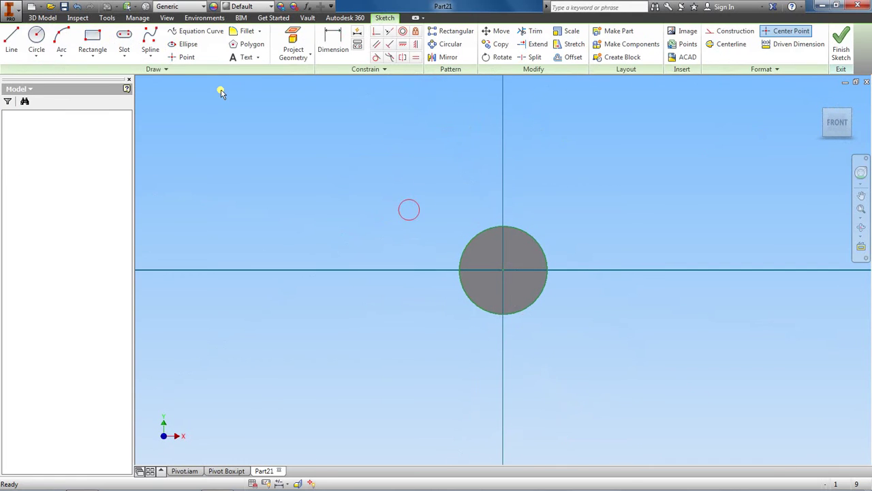
click(36, 42)
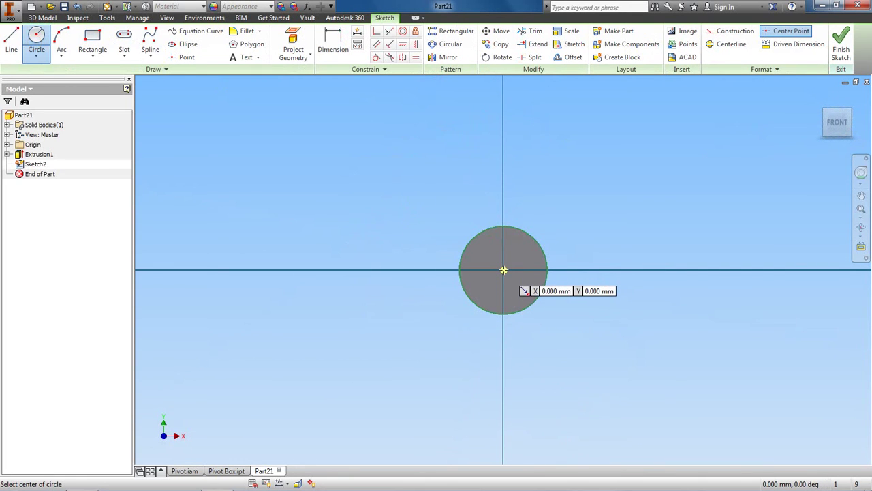
click(503, 270)
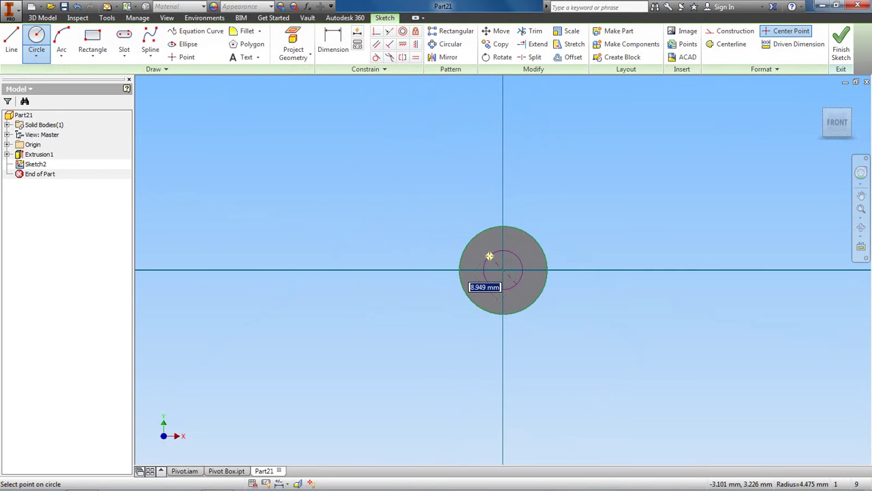
text(12)
key(Return)
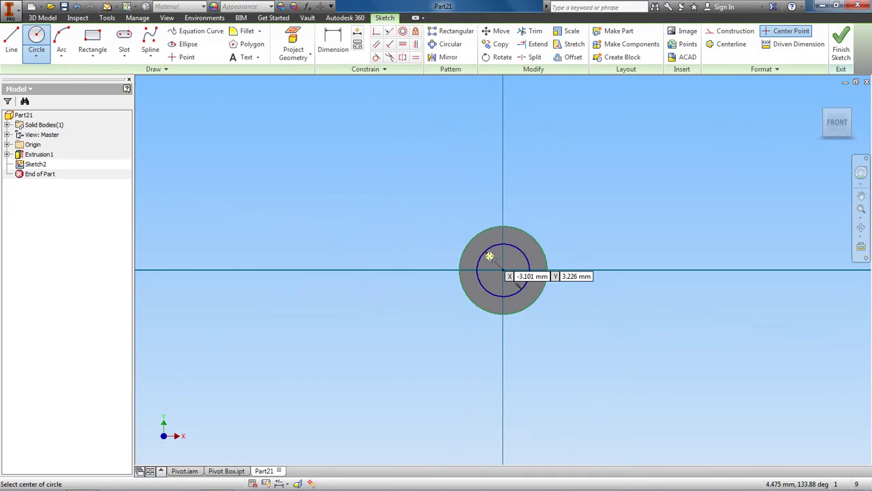
right_click(616, 175)
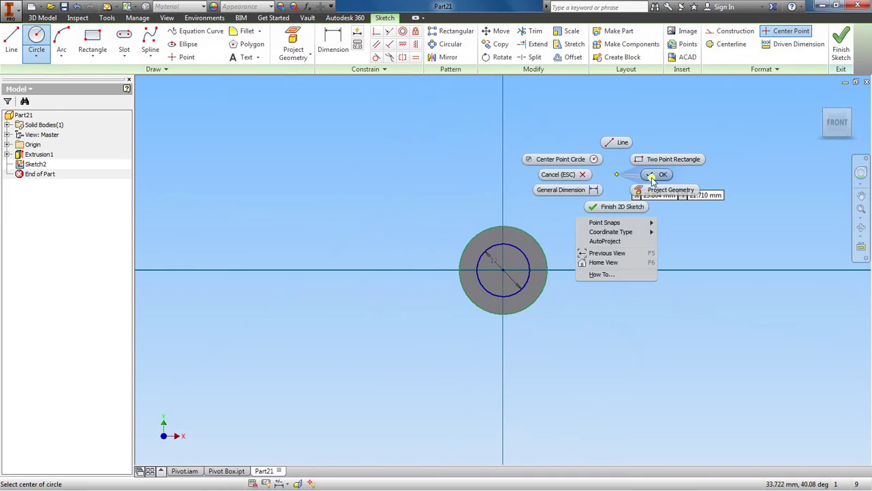
click(656, 177)
click(840, 49)
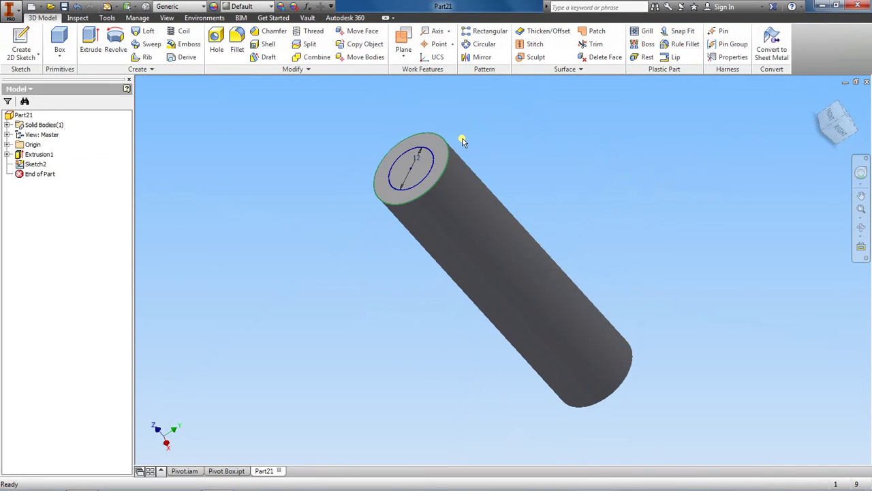
Step: Extrude the 12 mm circle 10 mm outward as Extrusion2
click(90, 45)
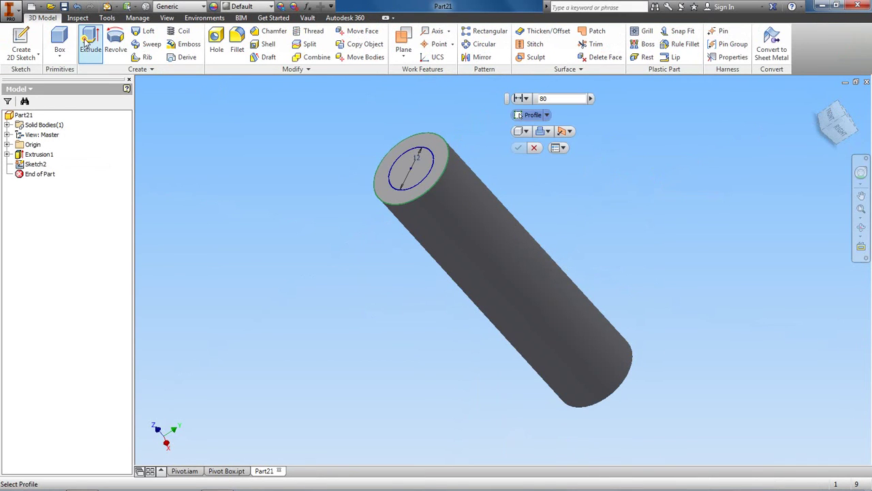
click(407, 167)
click(193, 217)
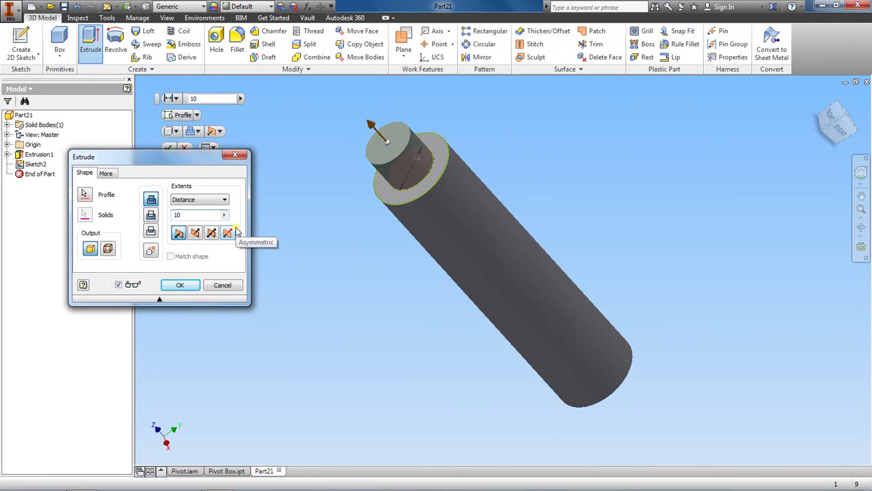
click(179, 285)
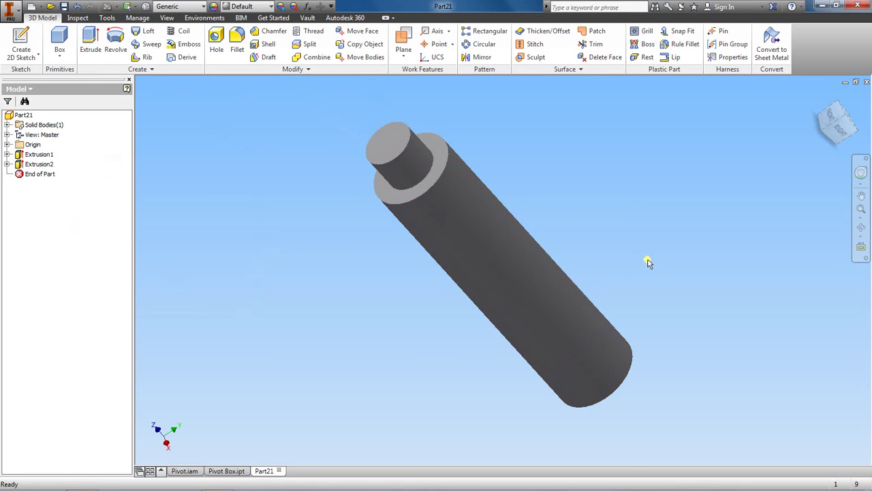
Step: Orbit to the cylinder's opposite end and start a new sketch on that face
mouse_move(835, 135)
mouse_down()
mouse_move(663, 138)
mouse_move(554, 123)
mouse_up()
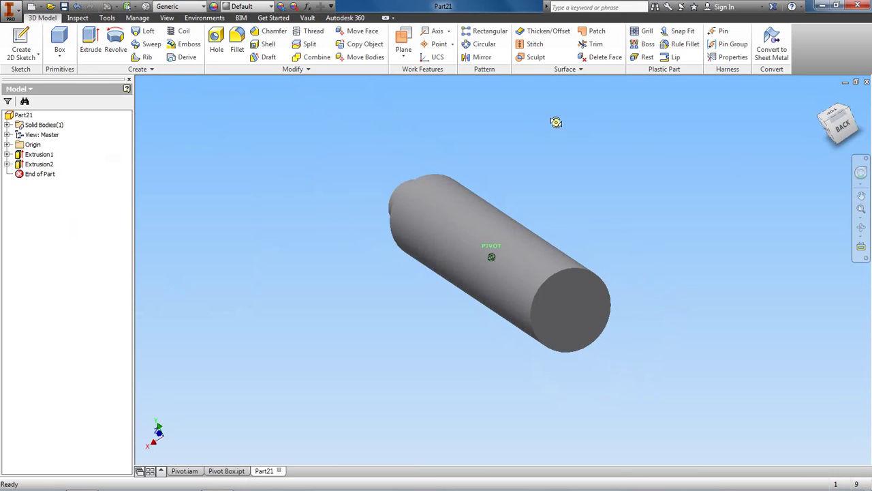
right_click(572, 305)
click(571, 334)
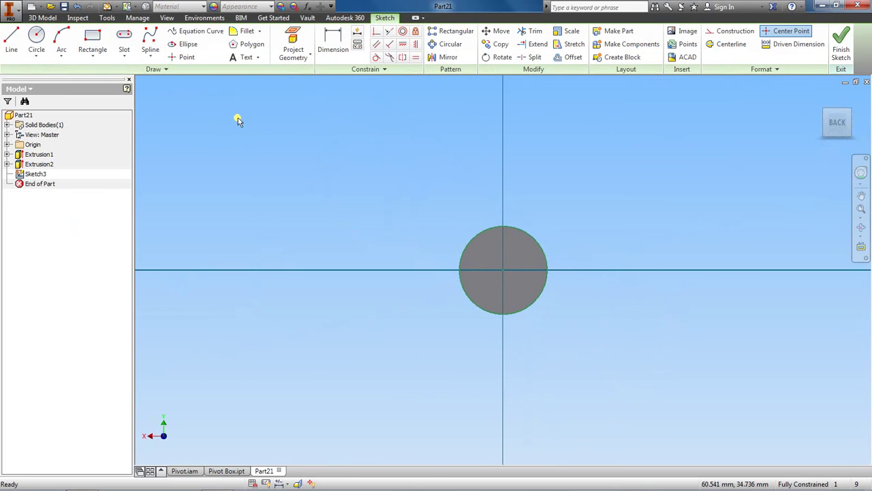
Step: Draw a 5 mm by 10 mm two-point rectangle inside the circle
click(83, 40)
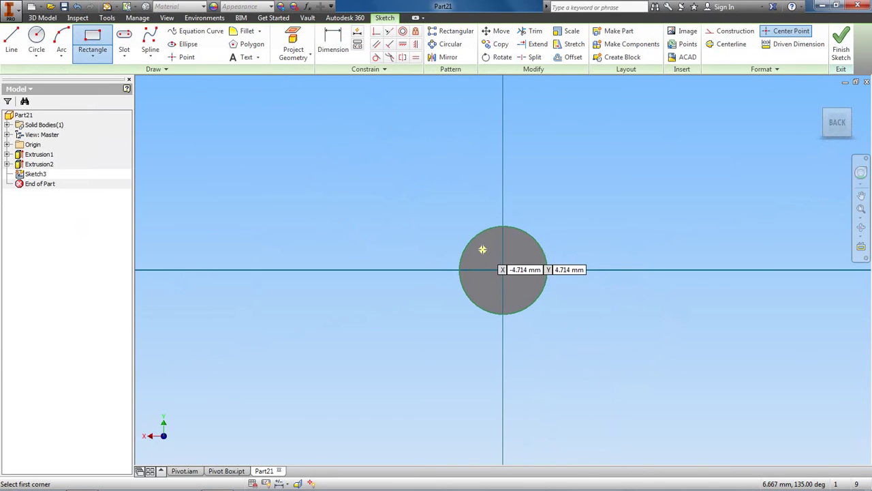
click(484, 244)
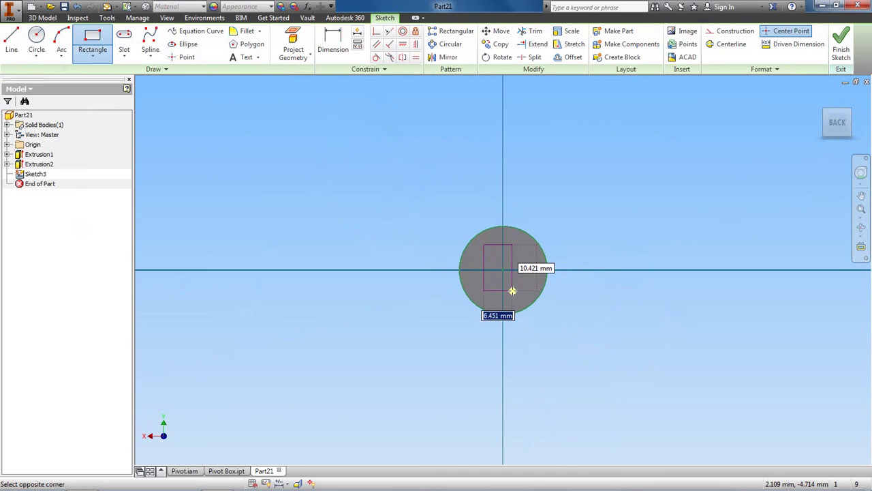
text(5)
key(Tab)
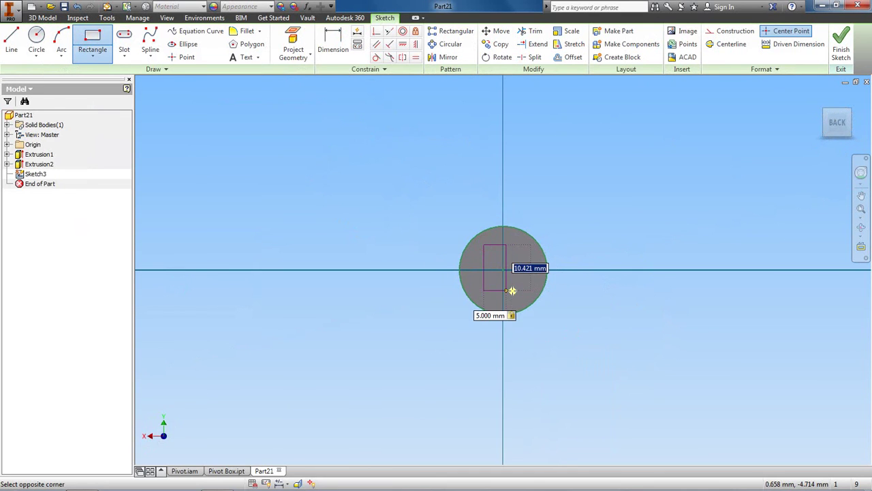
text(10)
key(Return)
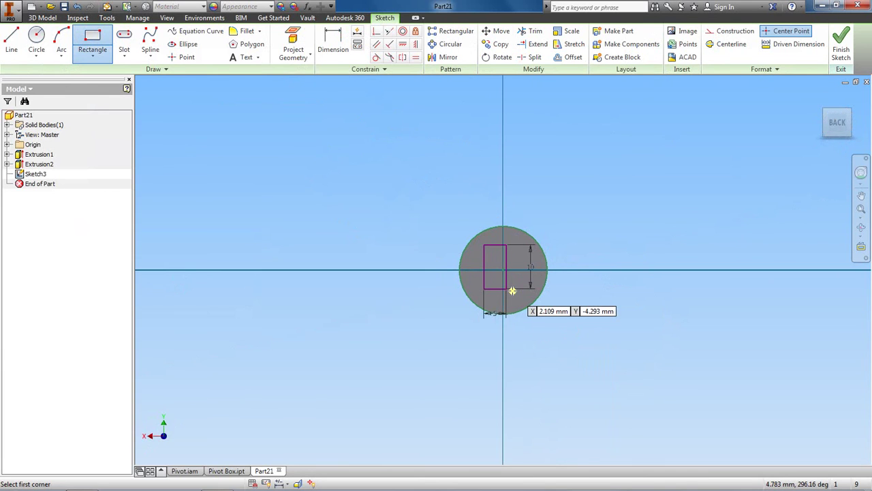
right_click(679, 196)
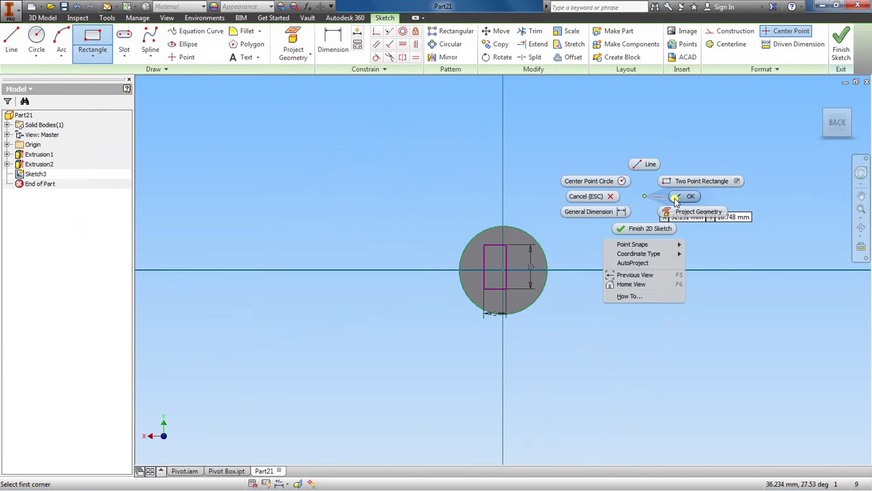
click(685, 196)
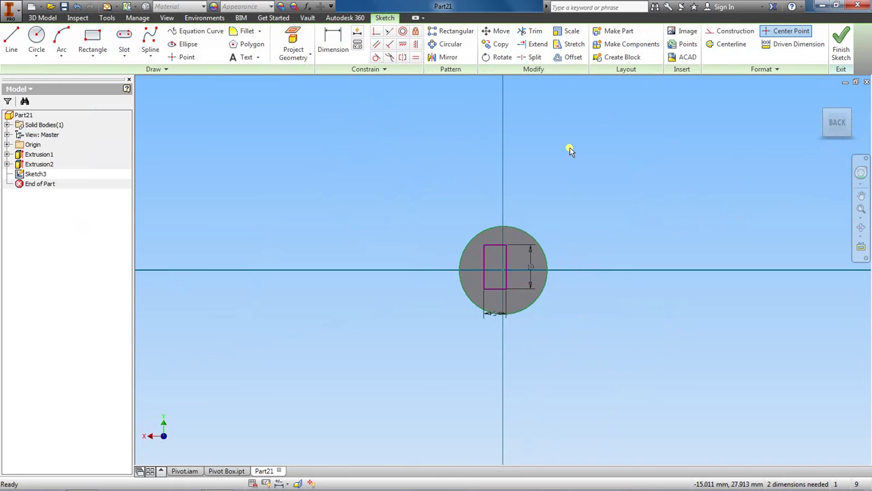
Step: Align the rectangle horizontally and vertically with the origin, then finish Sketch3
click(403, 43)
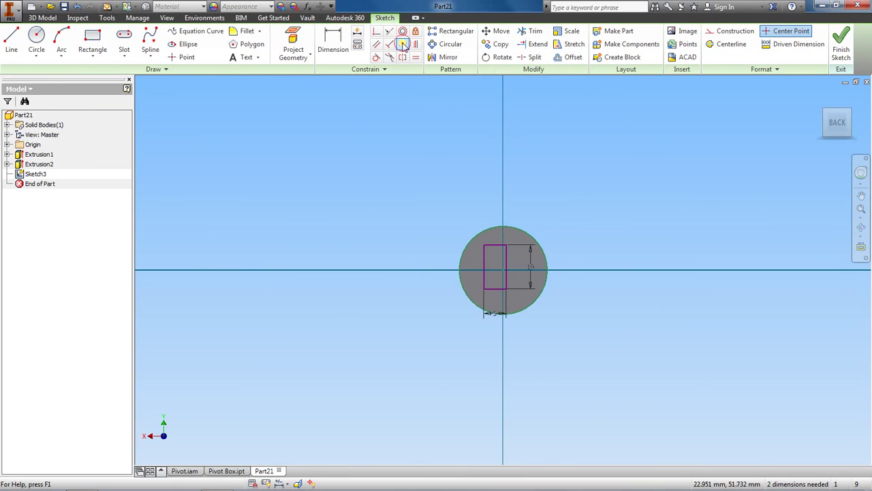
click(503, 270)
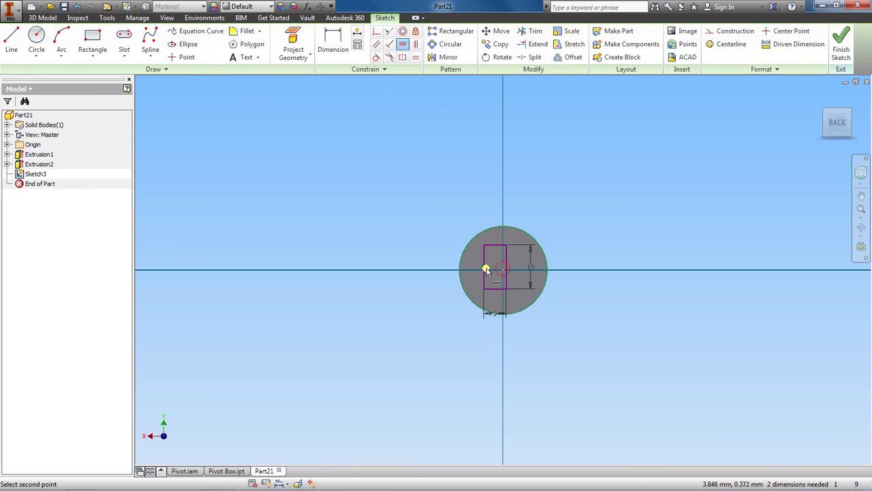
click(485, 268)
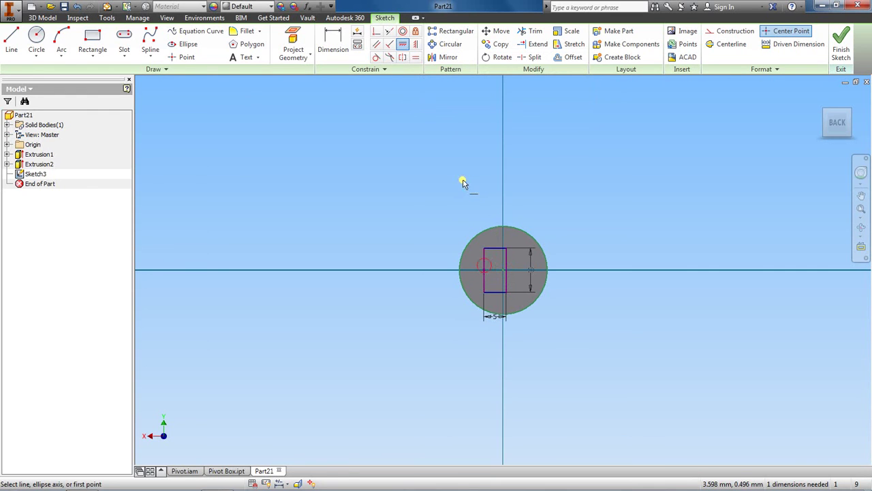
click(416, 44)
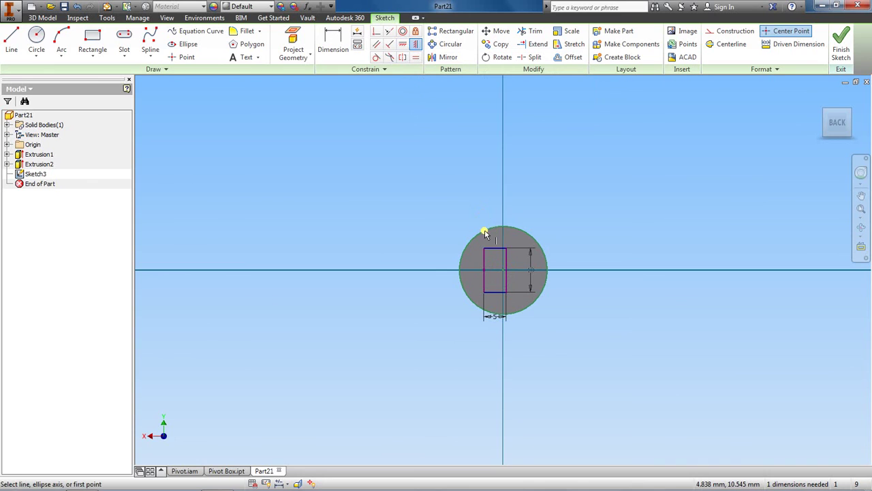
click(502, 268)
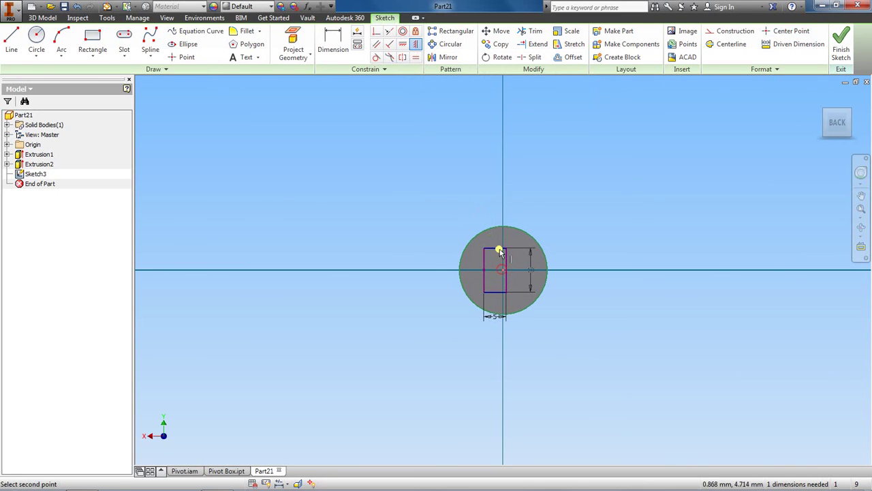
click(500, 251)
right_click(613, 232)
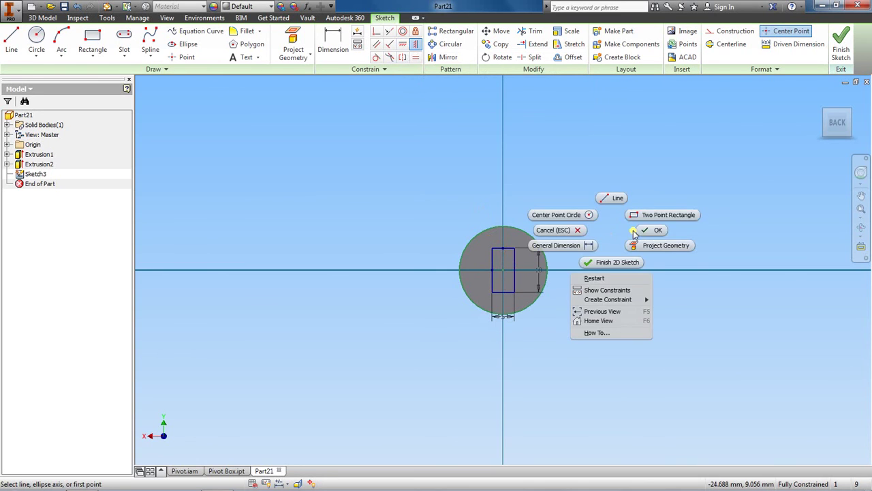
click(649, 231)
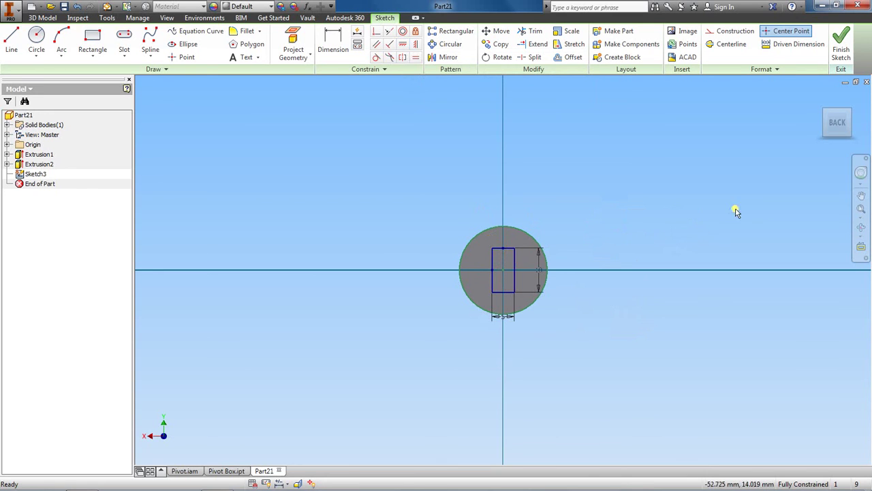
click(834, 60)
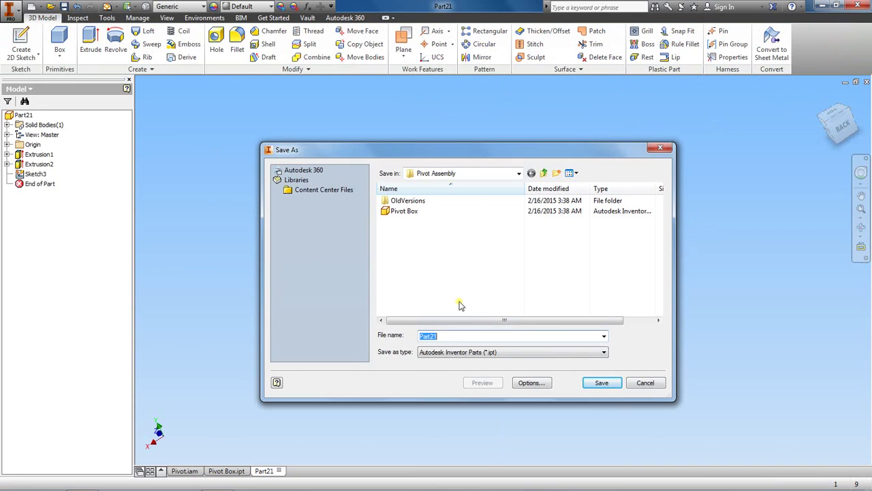
Step: Save the part as 'Handle Post' in the Pivot Assembly folder
text(Handle Post)
click(600, 383)
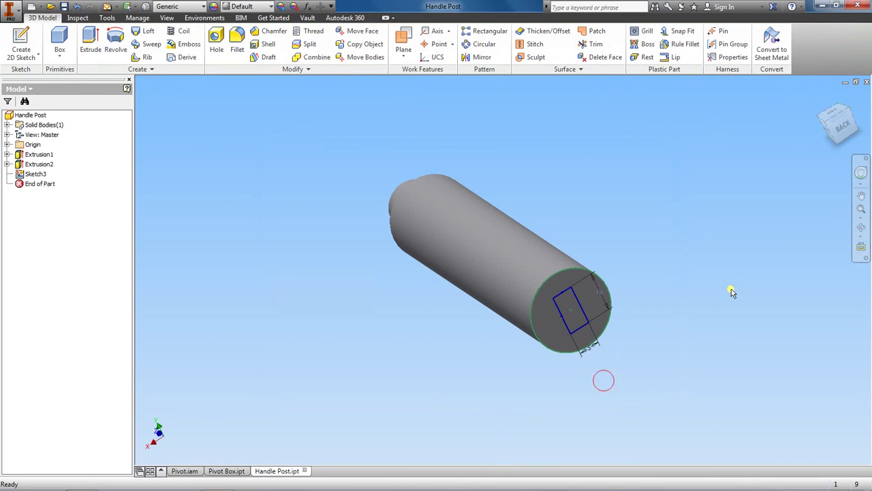